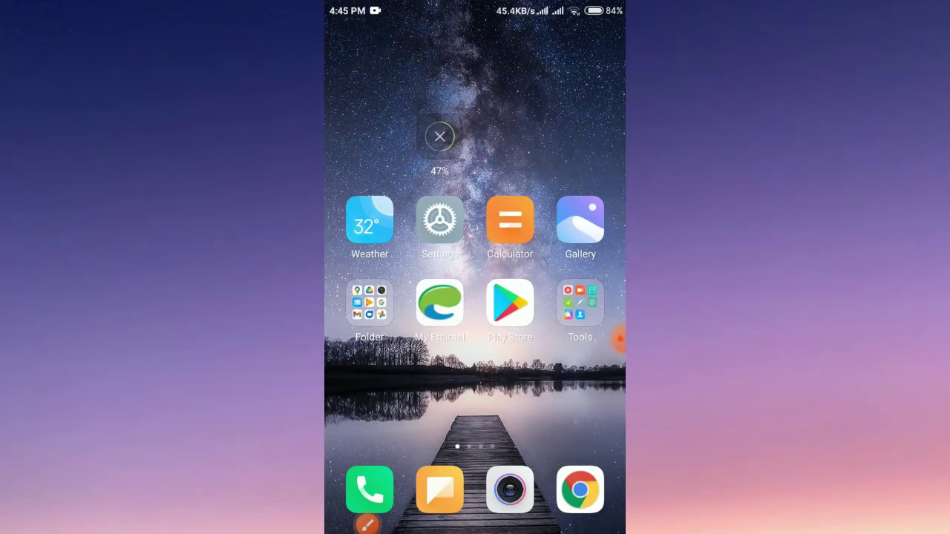
Pull down quick settings, highlight the Settings app, and open Settings
left_click_drag(475, 7, 475, 297)
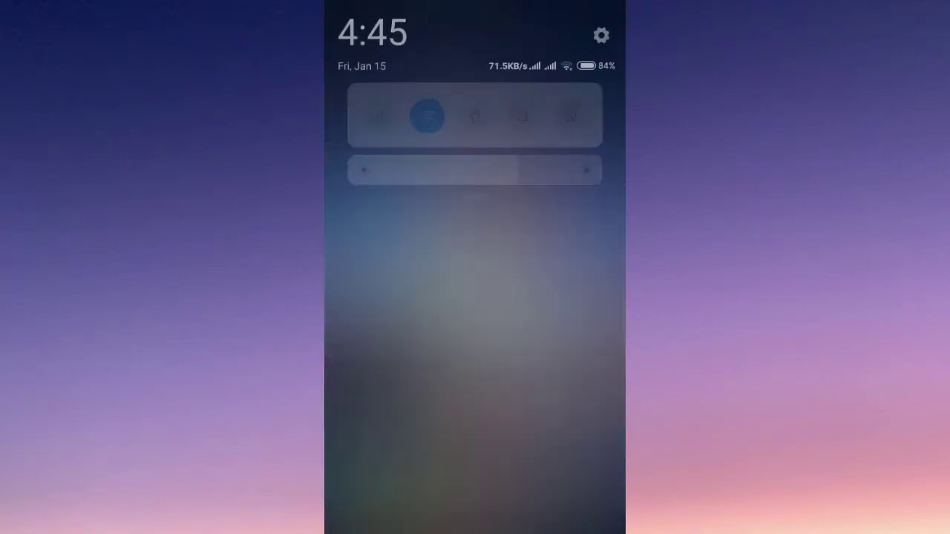
left_click_drag(475, 215, 475, 386)
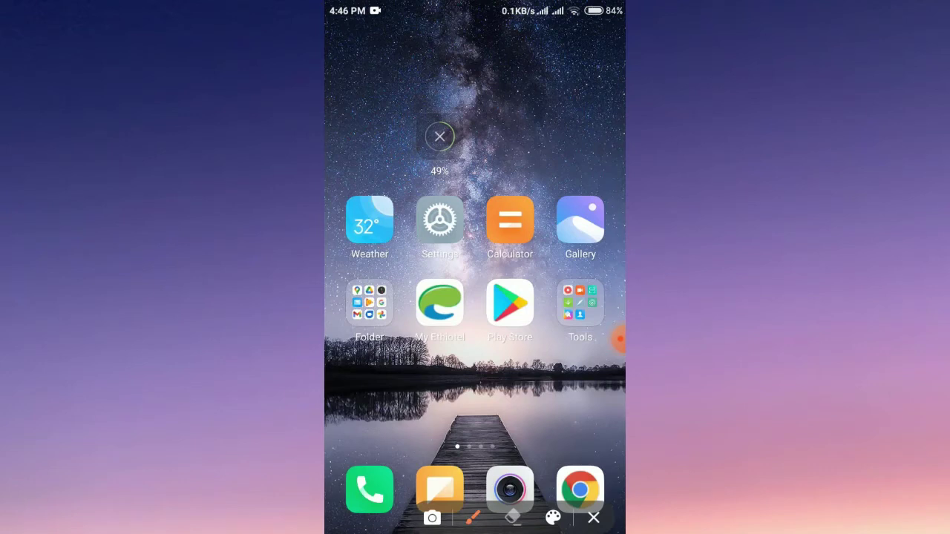
mouse_move(407, 177)
left_mouse_down()
mouse_move(409, 202)
mouse_move(445, 256)
mouse_move(480, 195)
mouse_move(423, 178)
left_mouse_up()
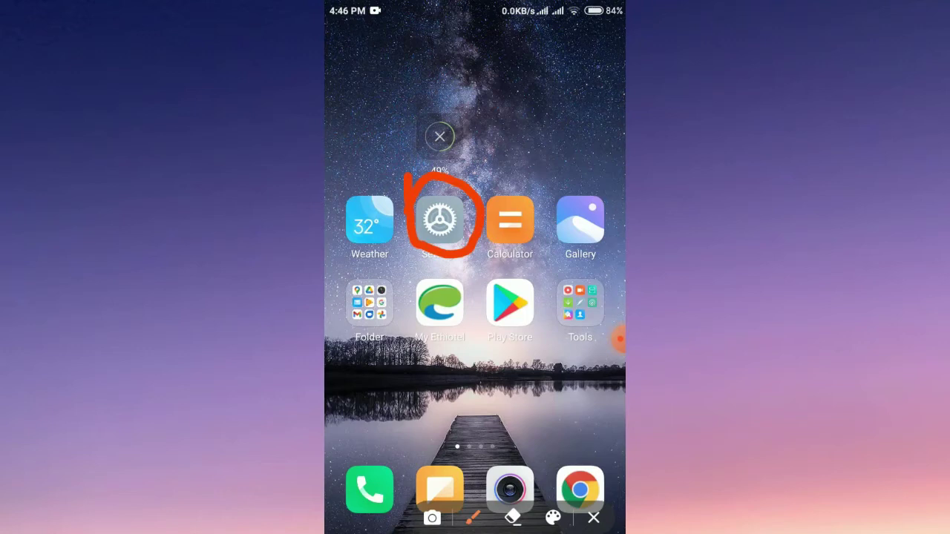
left_click(594, 518)
left_click(439, 220)
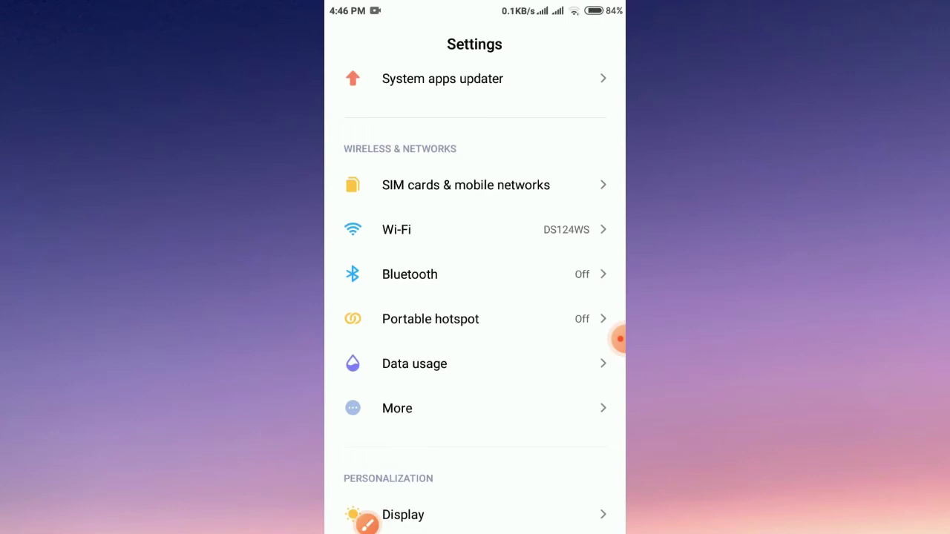
Highlight the Wi-Fi entry in the Settings list and open the Wi-Fi page
scroll(475, 297, "up", 1)
scroll(475, 297, "down", 1)
left_click(365, 521)
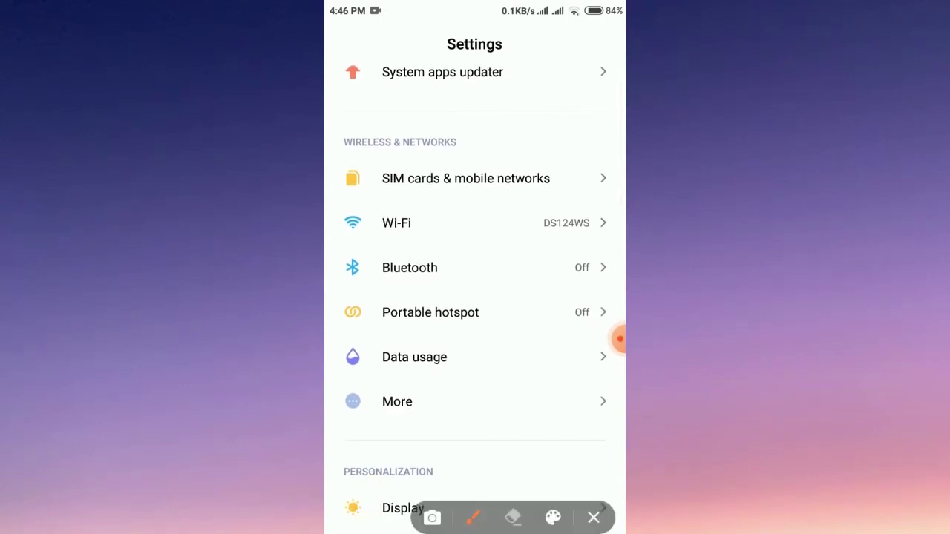
mouse_move(353, 208)
left_mouse_down()
mouse_move(341, 246)
mouse_move(416, 199)
mouse_move(355, 202)
left_mouse_up()
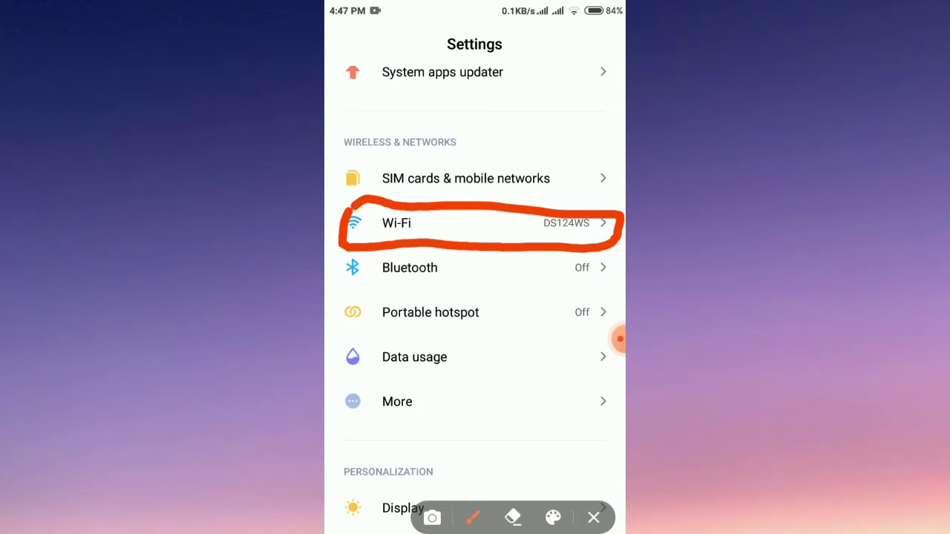
left_click(593, 517)
left_click(397, 223)
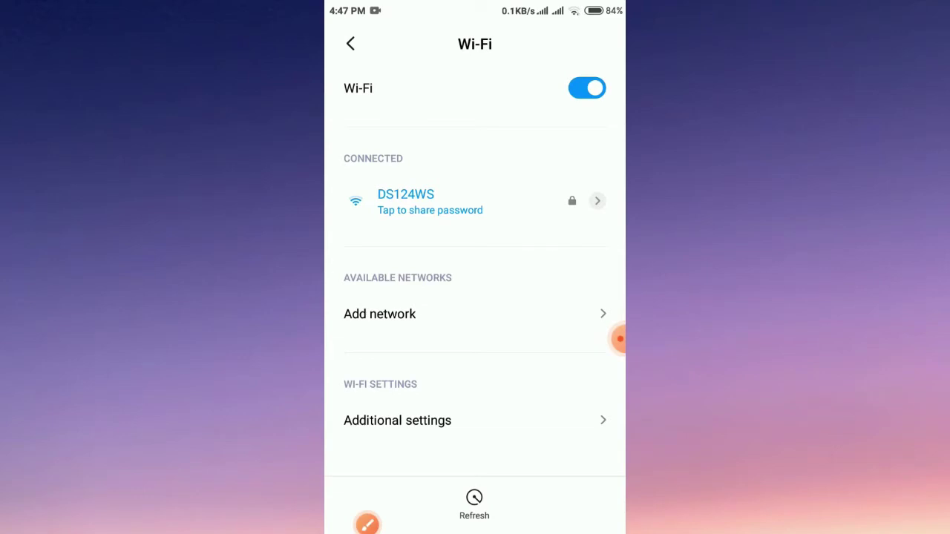
Highlight the connected DS124WS network and display its password-sharing QR code
left_click(367, 525)
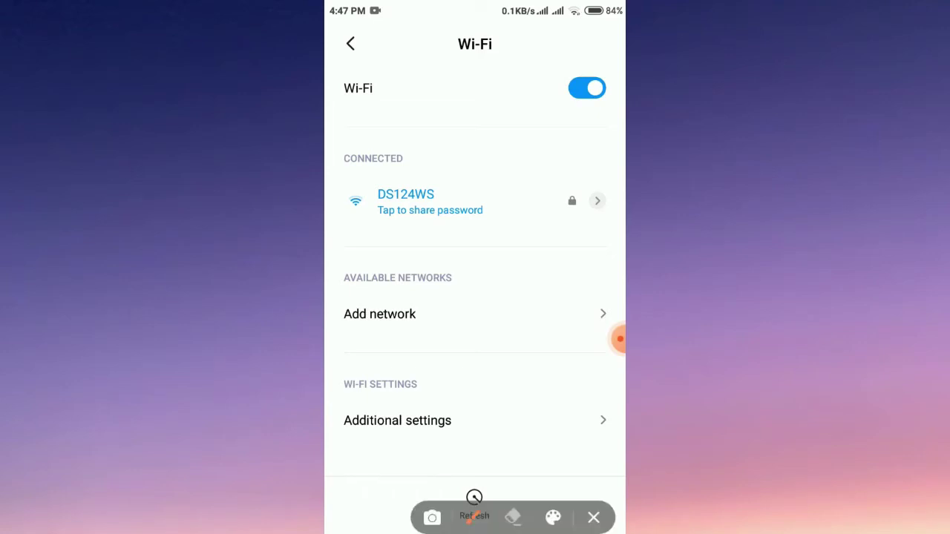
mouse_move(348, 174)
left_mouse_down()
mouse_move(382, 238)
mouse_move(606, 226)
mouse_move(553, 194)
mouse_move(352, 175)
left_mouse_up()
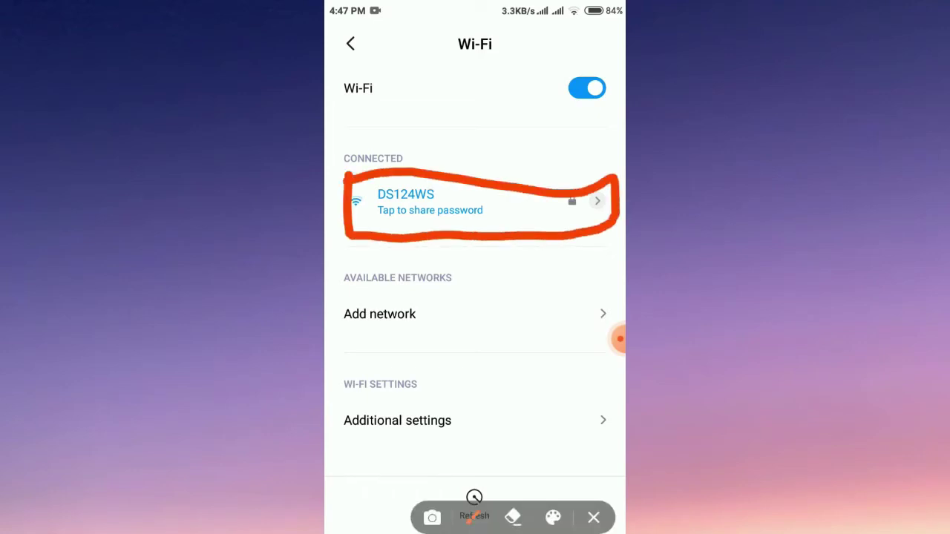
left_click(594, 517)
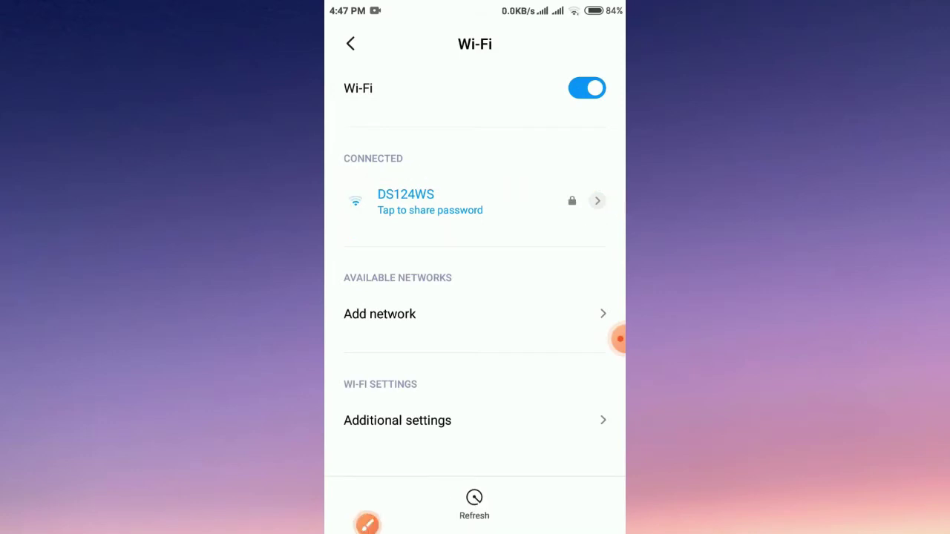
left_click(430, 202)
left_click(367, 525)
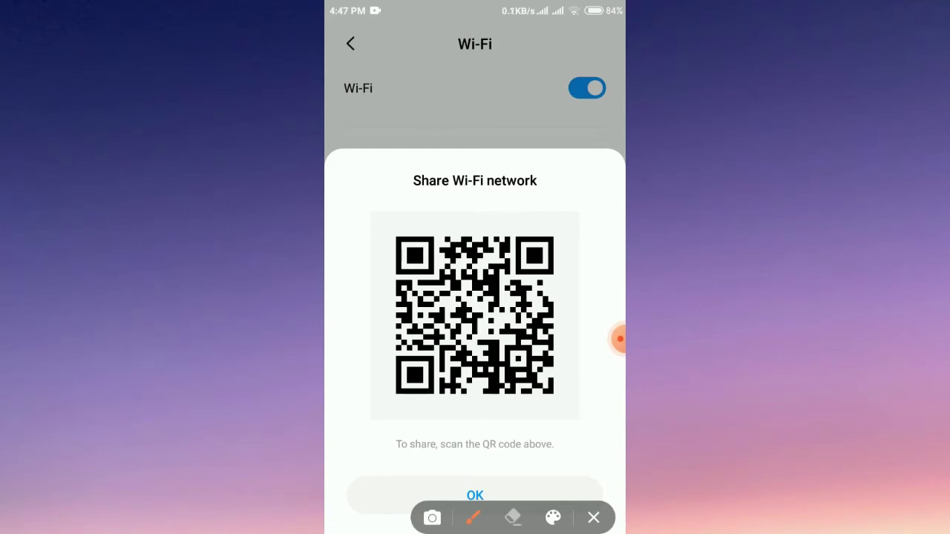
mouse_move(375, 211)
left_mouse_down()
mouse_move(379, 475)
mouse_move(600, 456)
mouse_move(601, 243)
mouse_move(510, 217)
mouse_move(369, 227)
left_mouse_up()
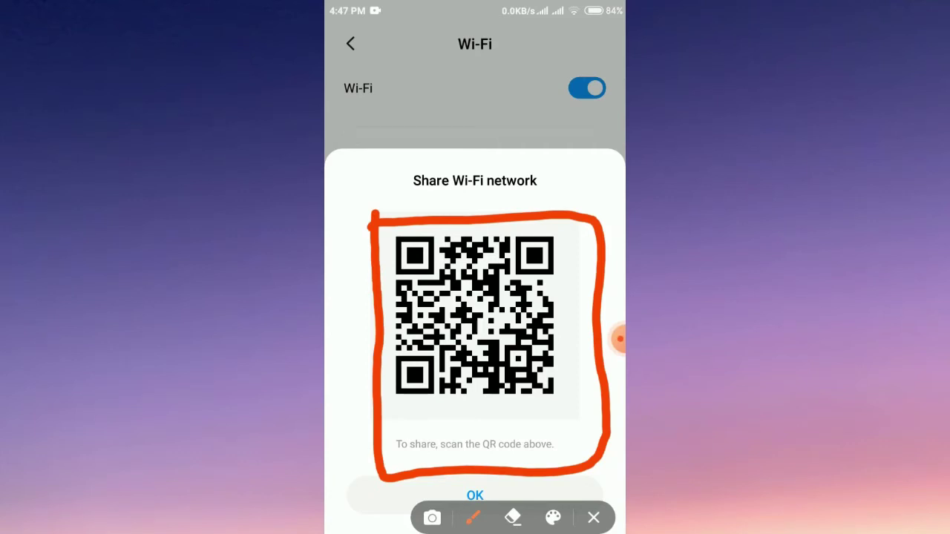
left_click(594, 518)
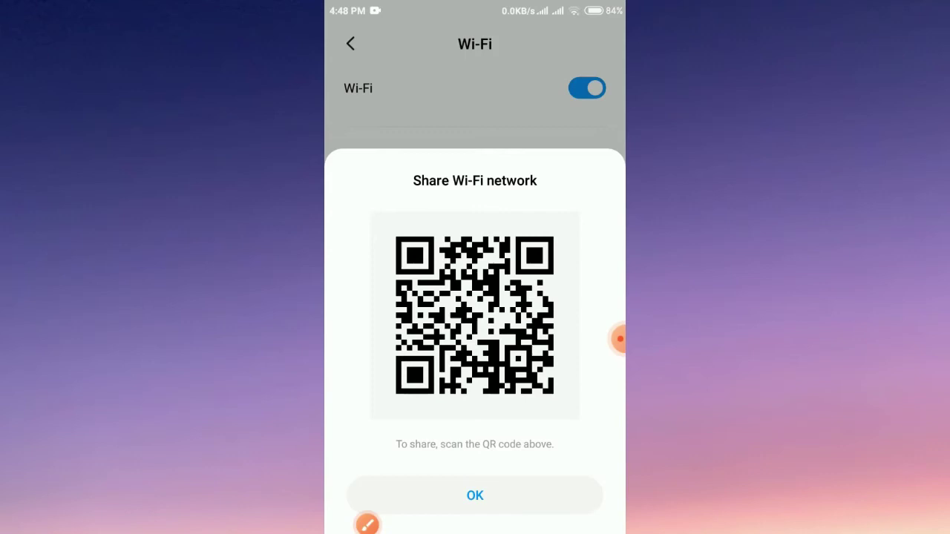
Screenshot the DS124WS sharing QR code and open it in the screenshot editor
left_click_drag(475, 4, 475, 297)
left_click_drag(475, 215, 475, 386)
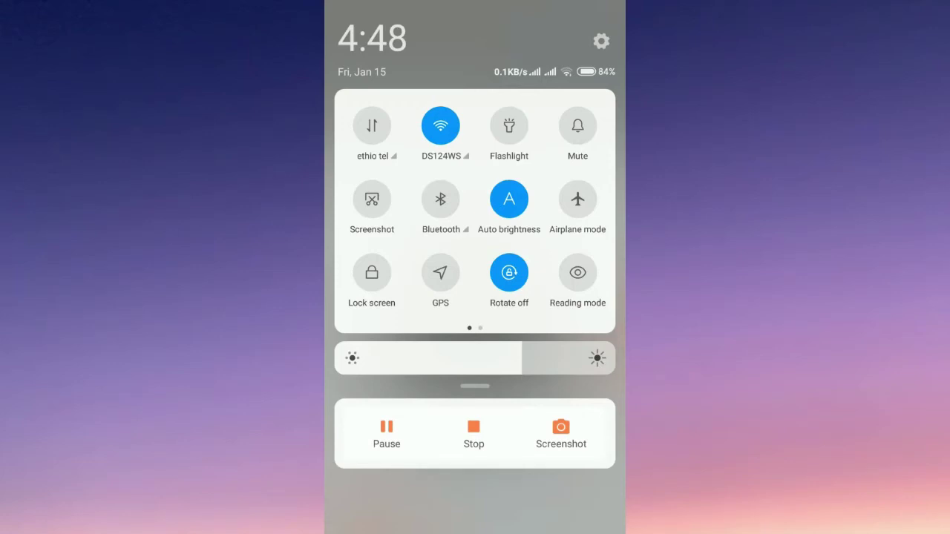
left_click_drag(475, 445, 475, 74)
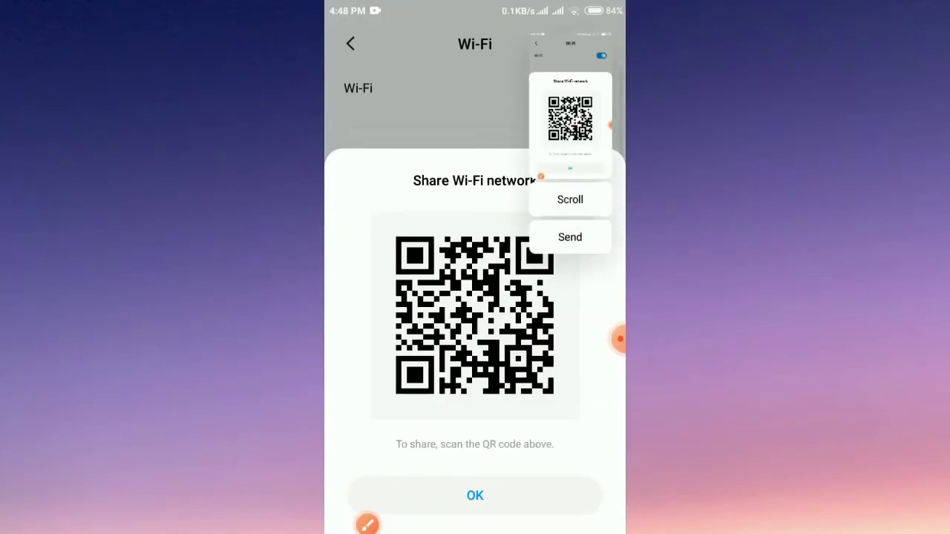
left_click(570, 119)
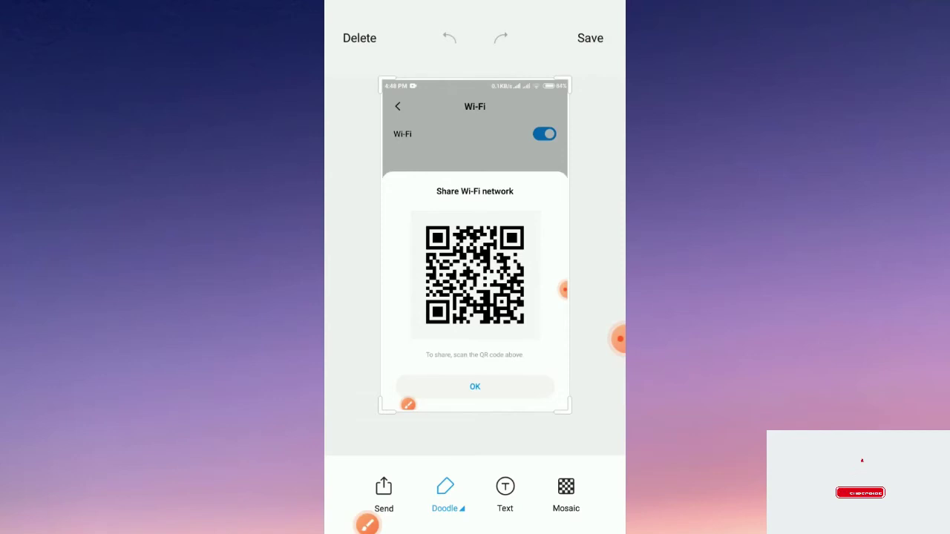
Trim the screenshot's top and bottom to the QR code, save it, and go Home
left_click_drag(475, 78, 475, 214)
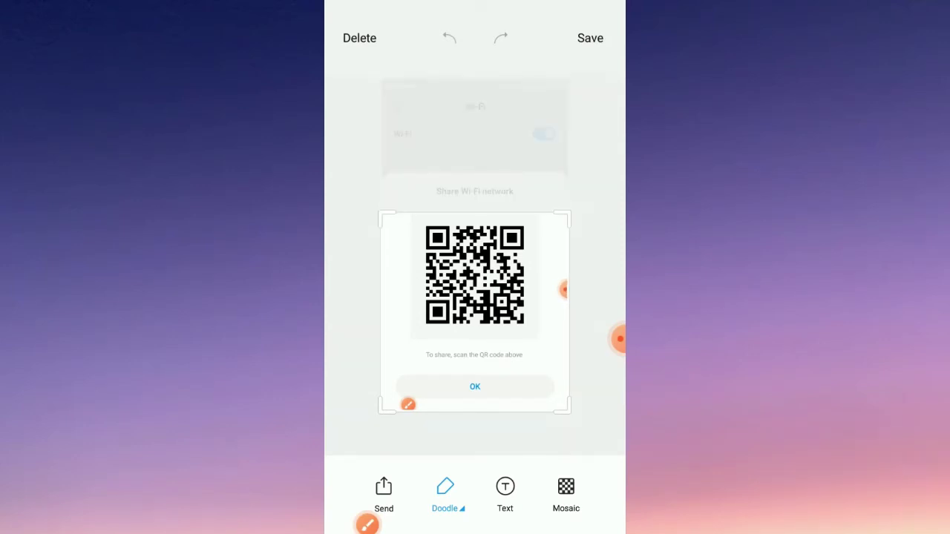
left_click_drag(475, 392, 475, 288)
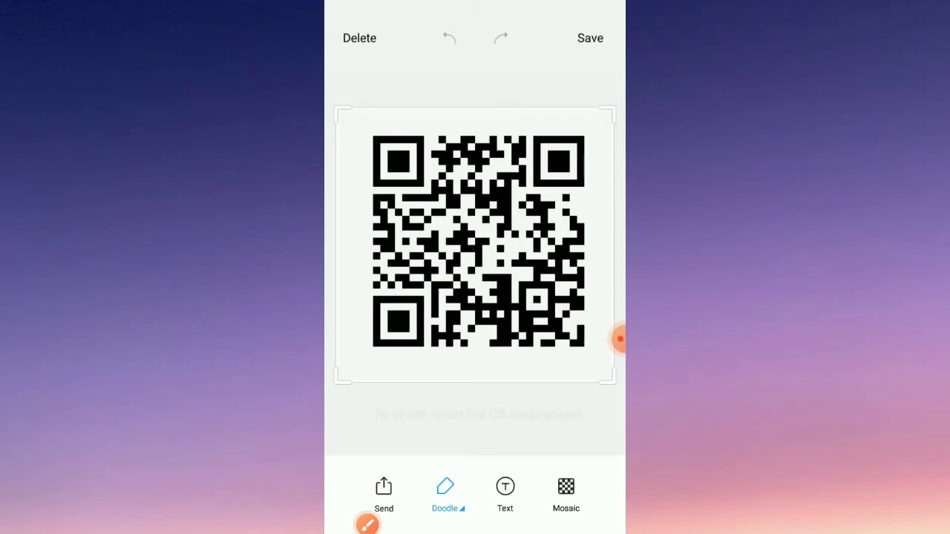
left_click(590, 38)
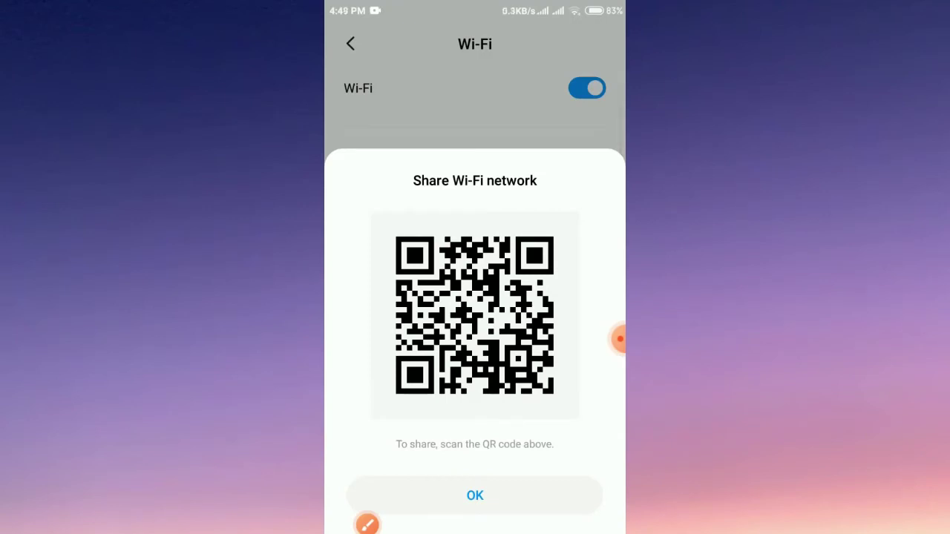
left_click(475, 495)
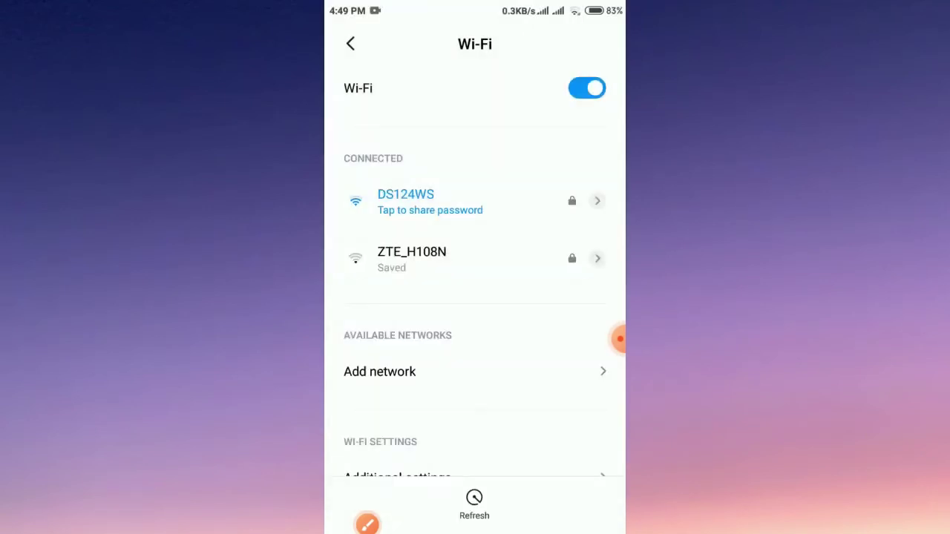
key("Home")
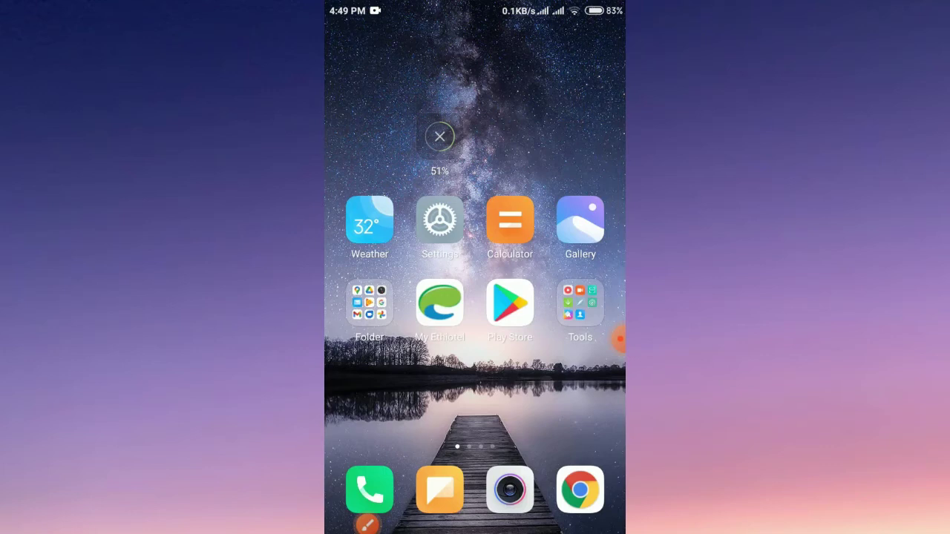
Launch Chrome and load zxing.org/w/decode.jspx from the address suggestion
left_click(580, 490)
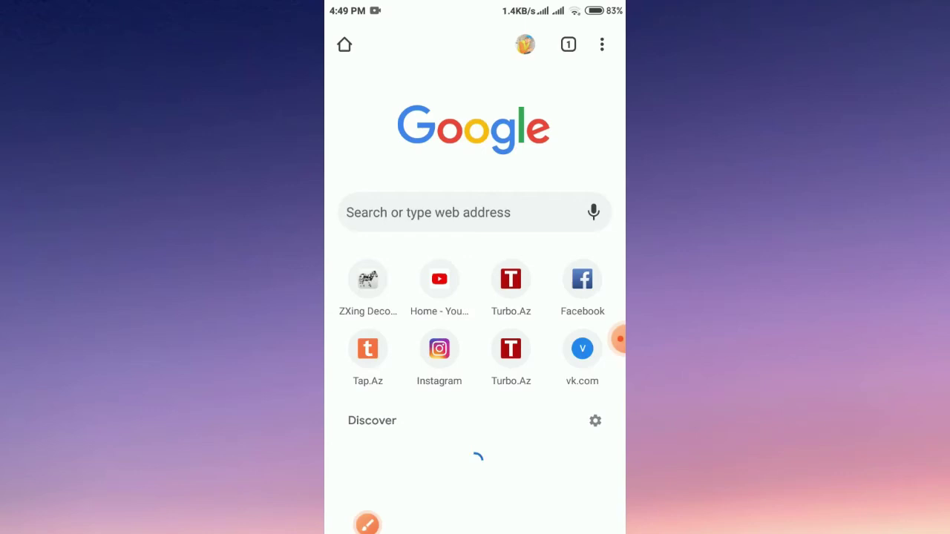
left_click(429, 213)
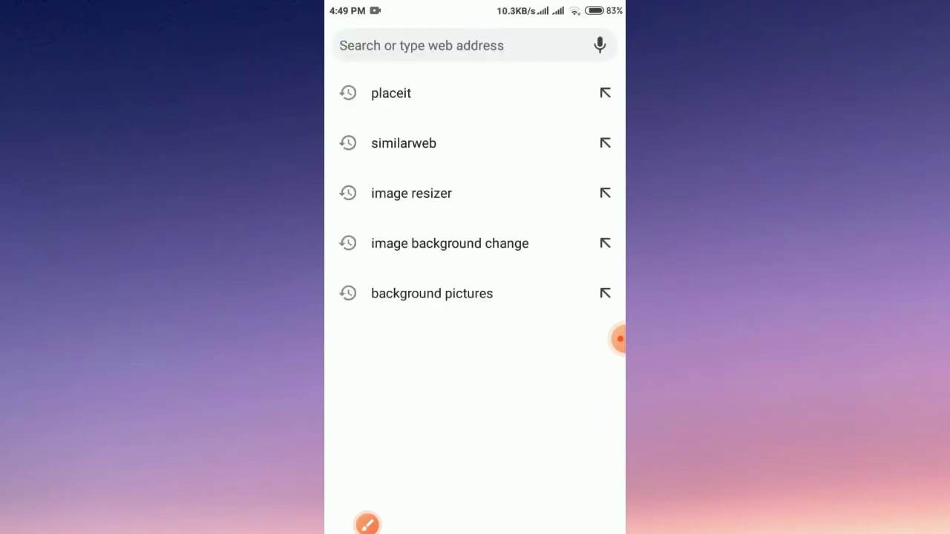
type("z")
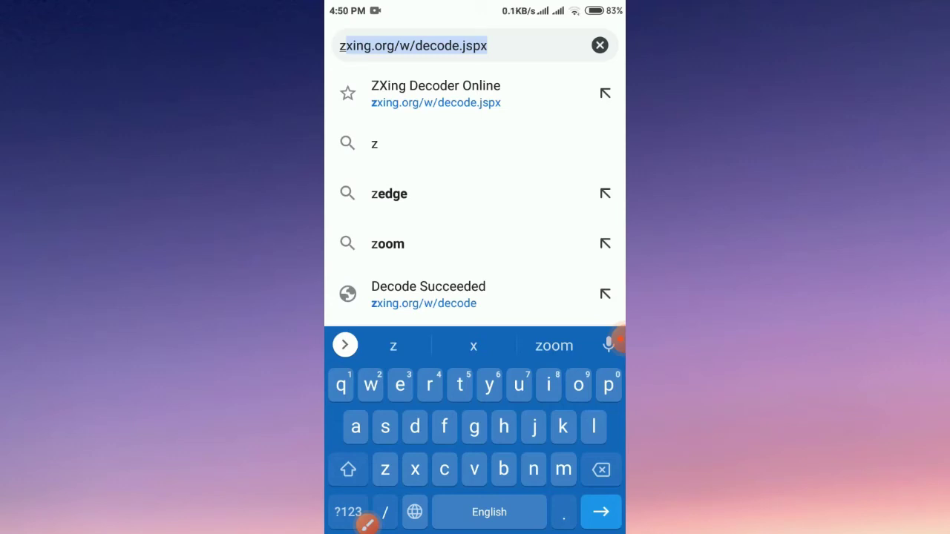
left_click(446, 45)
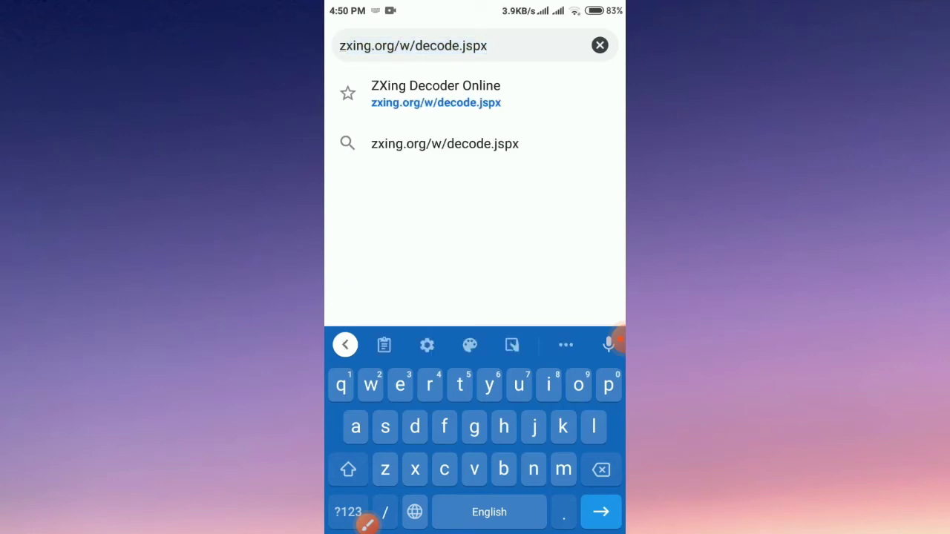
key("Return")
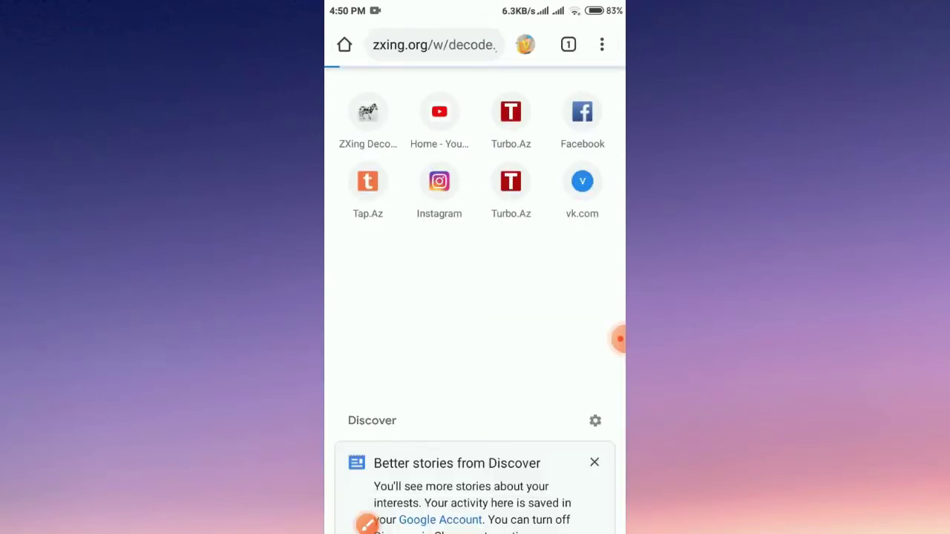
Scroll the ZXing page, highlight the upload form, and bring up the Choose File action sheet
scroll(475, 297, "down", 5)
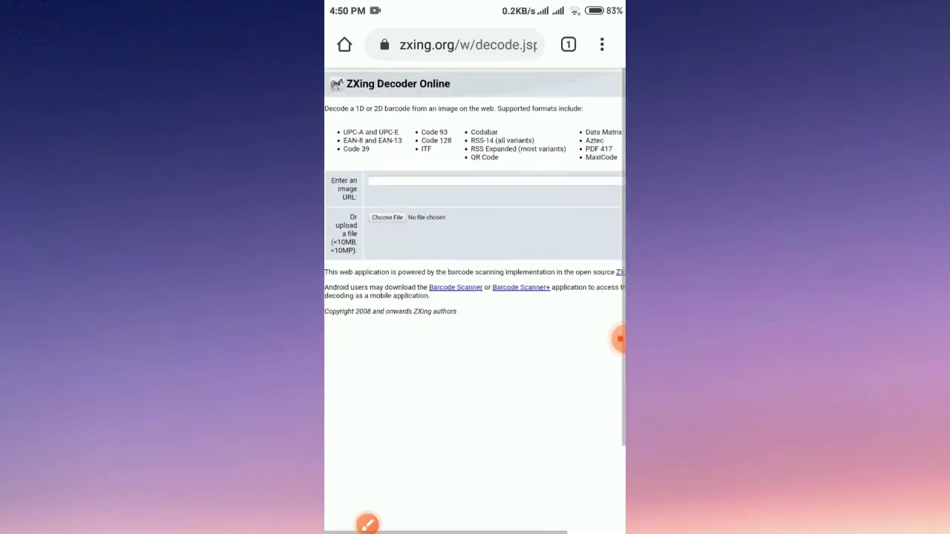
scroll(475, 256, "down", 3)
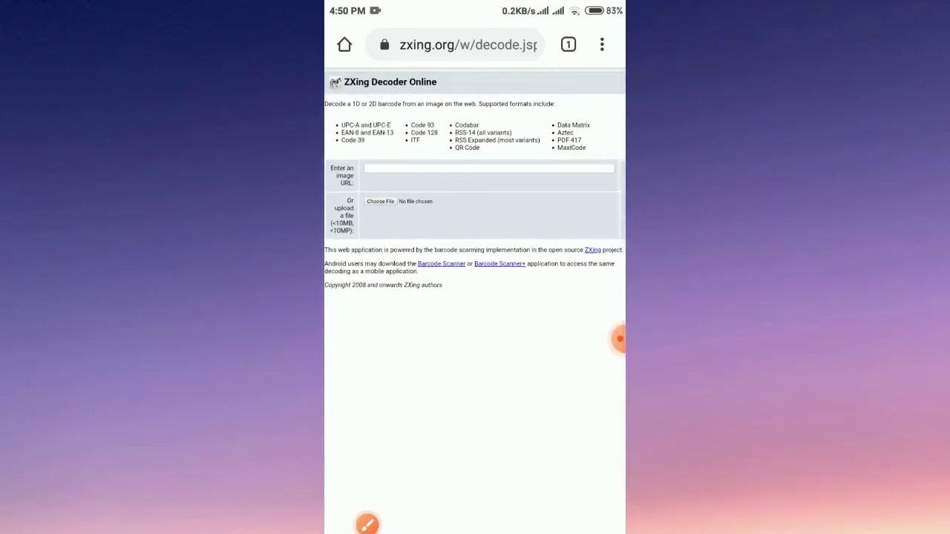
scroll(475, 297, "down", 2)
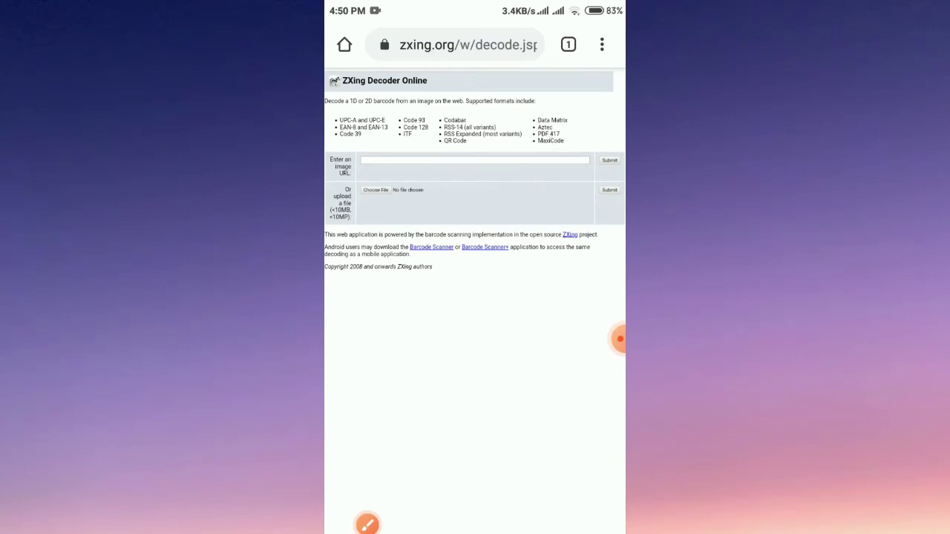
scroll(416, 193, "up", 5)
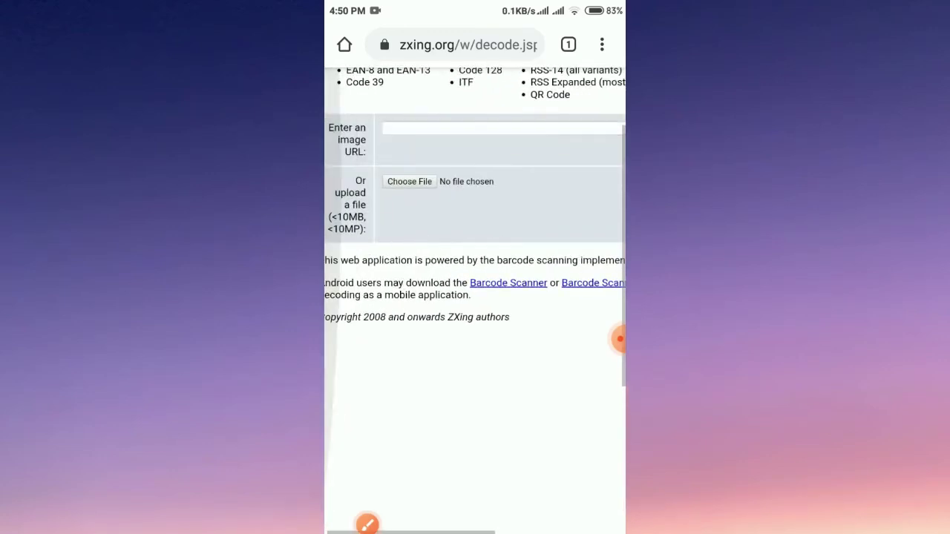
scroll(475, 193, "up", 2)
scroll(475, 193, "up", 2)
scroll(475, 193, "up", 2)
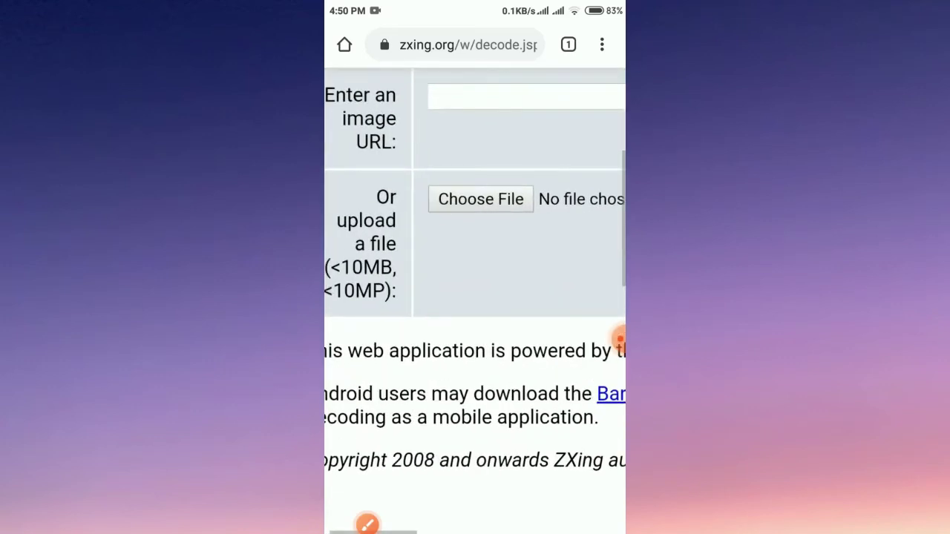
left_click(367, 524)
mouse_move(431, 161)
left_mouse_down()
mouse_move(431, 235)
mouse_move(436, 159)
left_mouse_up()
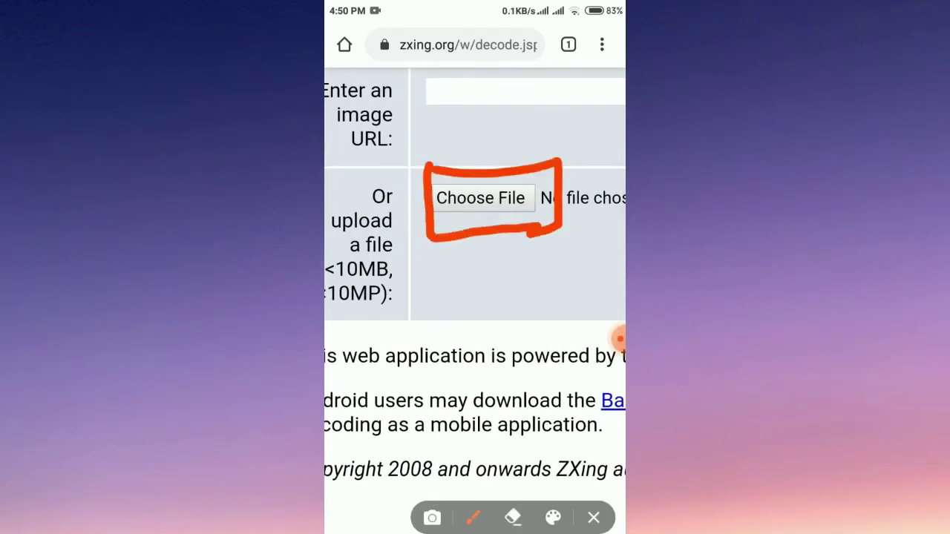
left_click(594, 517)
left_click(480, 197)
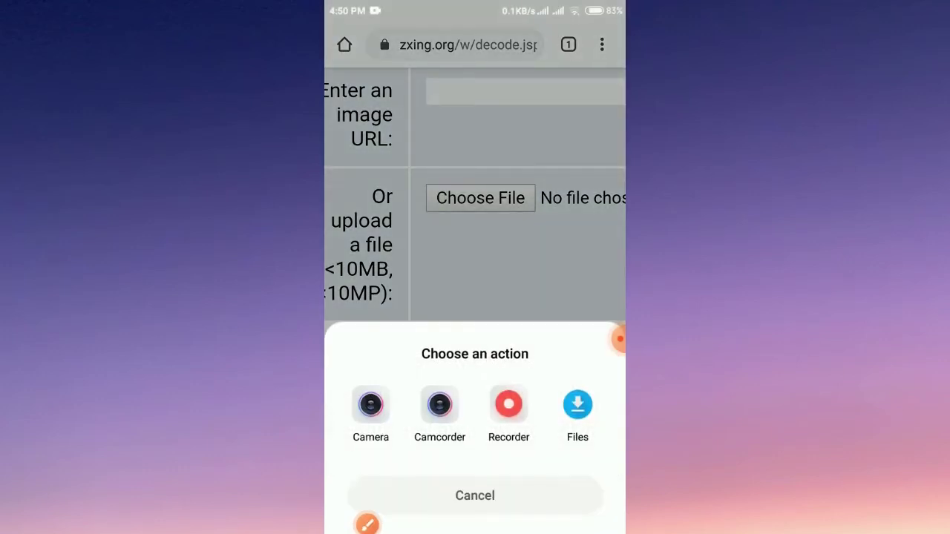
Attach the latest QR screenshot IMG_20210115_164856.jpg from the Recent album
left_click(578, 408)
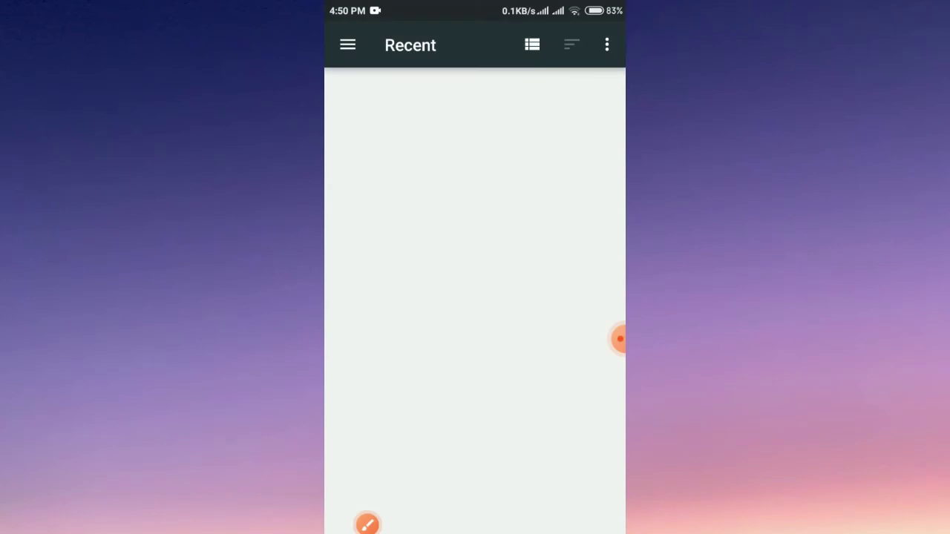
left_click(532, 44)
left_click(347, 45)
scroll(441, 334, "down", 3)
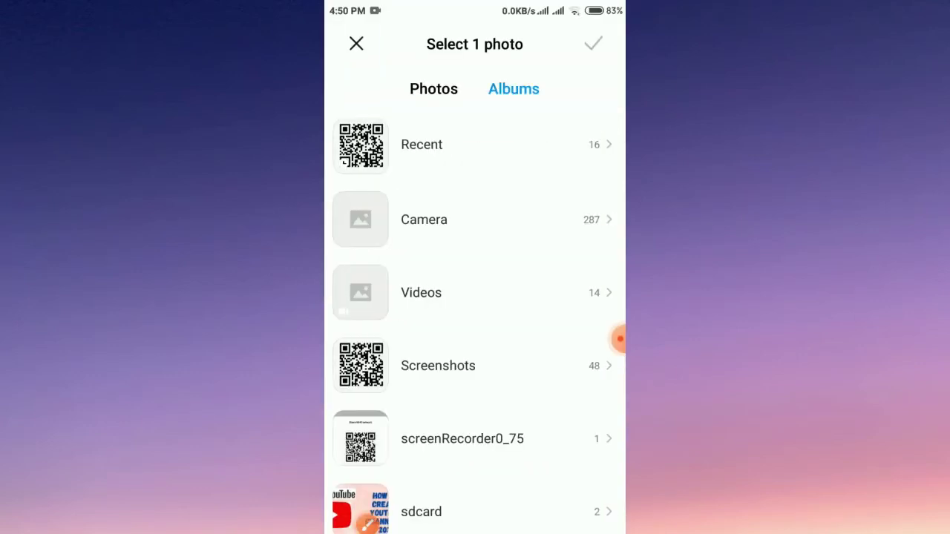
left_click(421, 144)
left_click(399, 140)
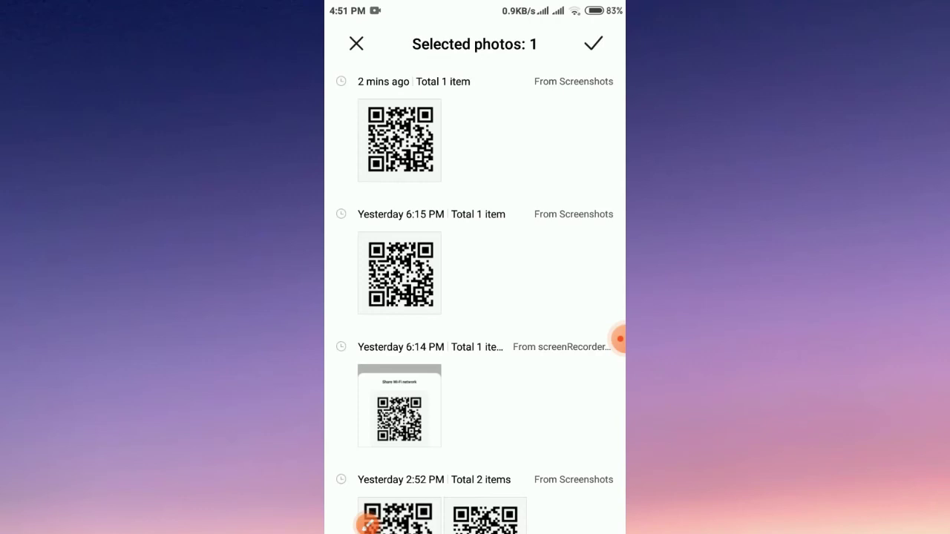
left_click(593, 43)
Decode the uploaded screenshot and highlight the WIFI result for DS124WS with WPA security
scroll(475, 296, "right", 2)
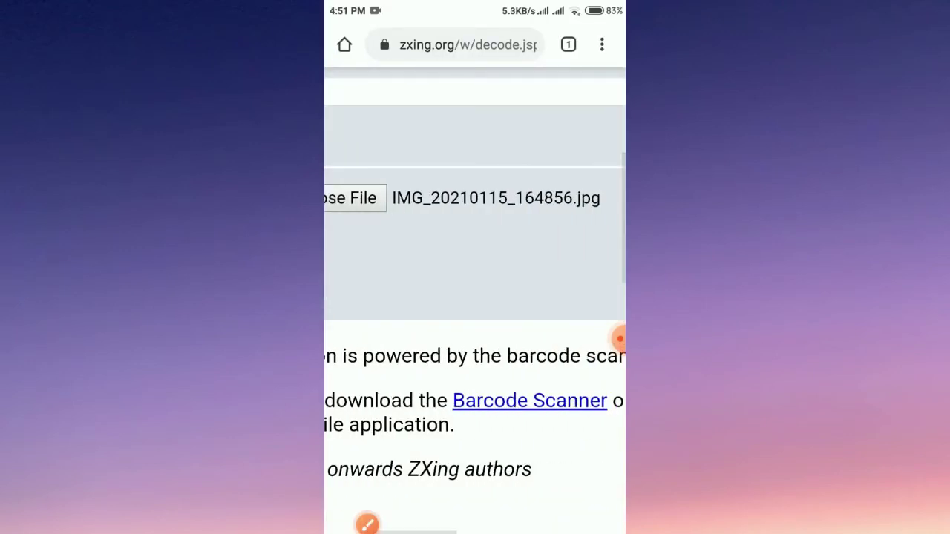
left_click(367, 525)
mouse_move(386, 169)
left_mouse_down()
mouse_move(380, 227)
mouse_move(536, 234)
mouse_move(616, 218)
mouse_move(613, 181)
mouse_move(390, 172)
left_mouse_up()
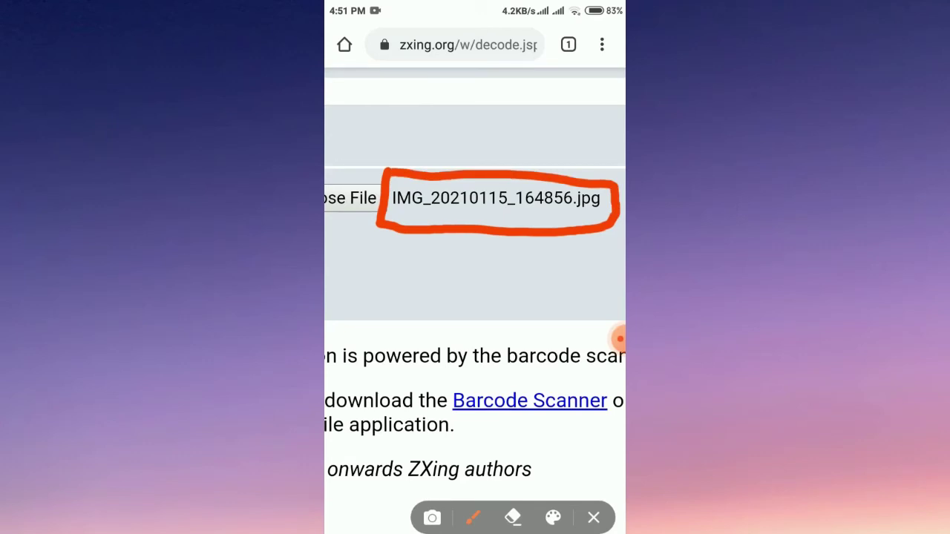
mouse_move(527, 92)
left_mouse_down()
mouse_move(524, 159)
mouse_move(469, 325)
left_mouse_up()
left_click(594, 517)
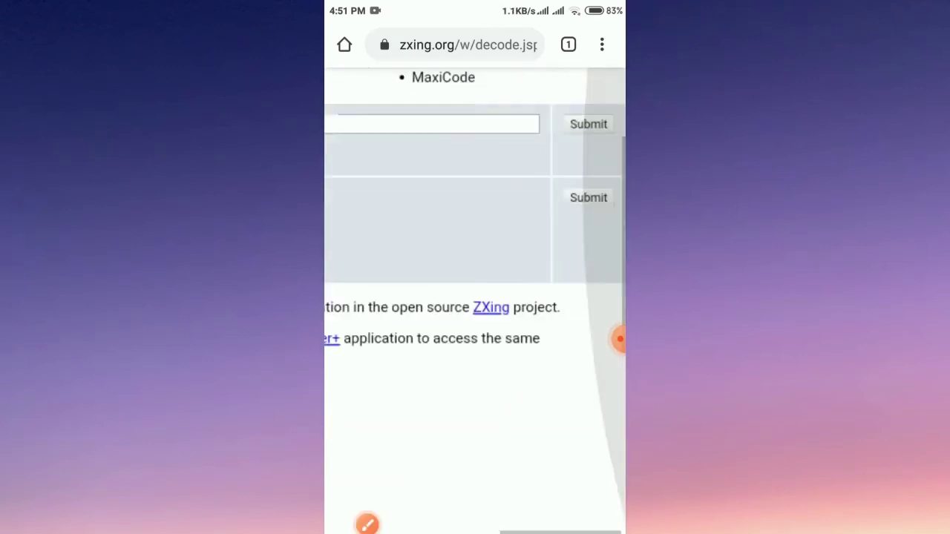
left_click(367, 525)
mouse_move(438, 171)
left_mouse_down()
mouse_move(454, 276)
mouse_move(445, 173)
left_mouse_up()
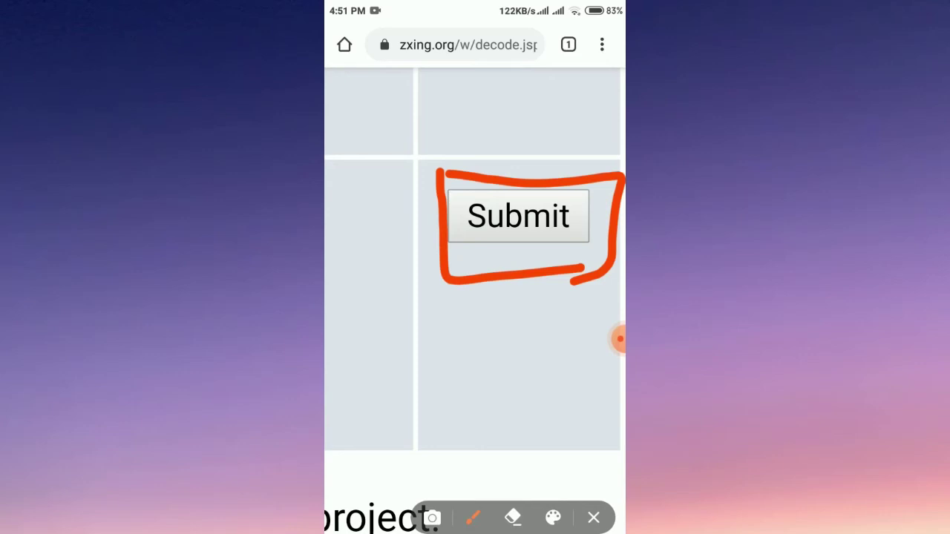
left_click(593, 518)
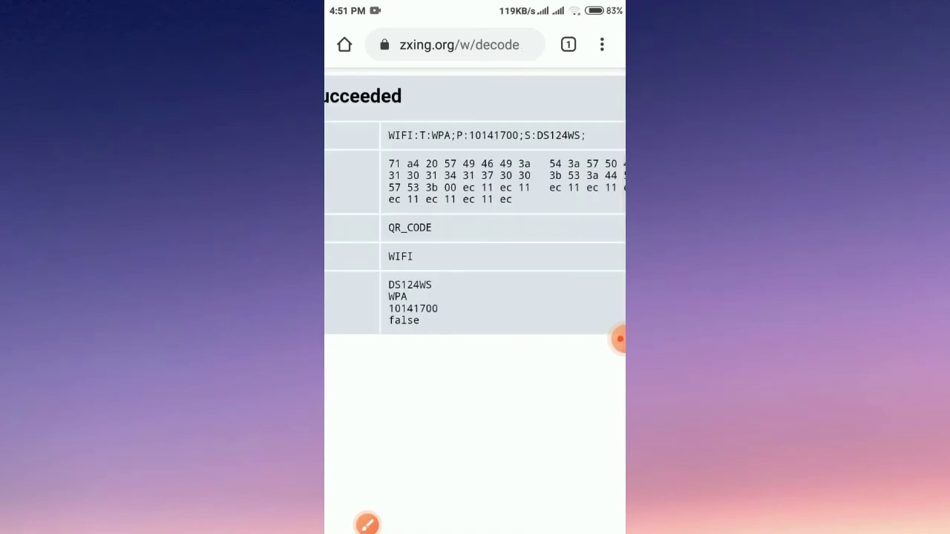
scroll(475, 223, "down", 5)
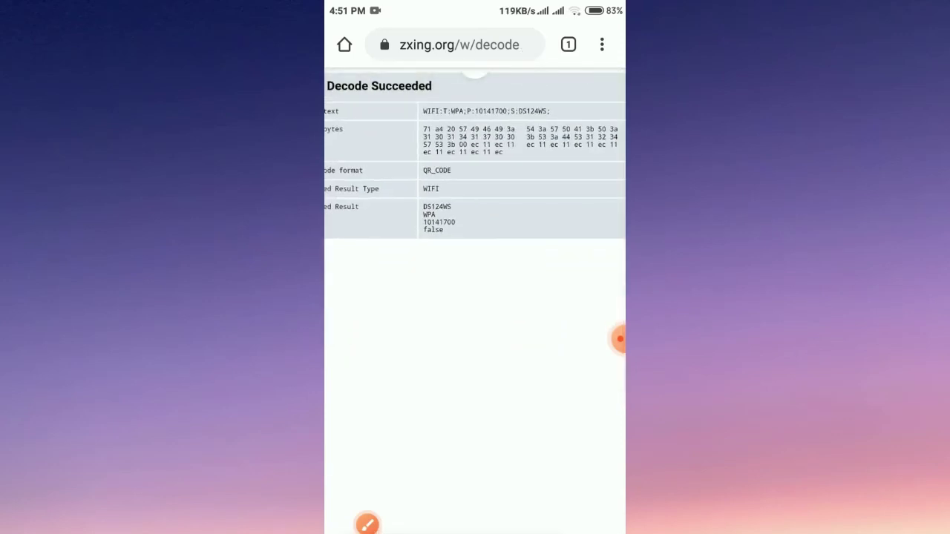
scroll(475, 297, "left", 2)
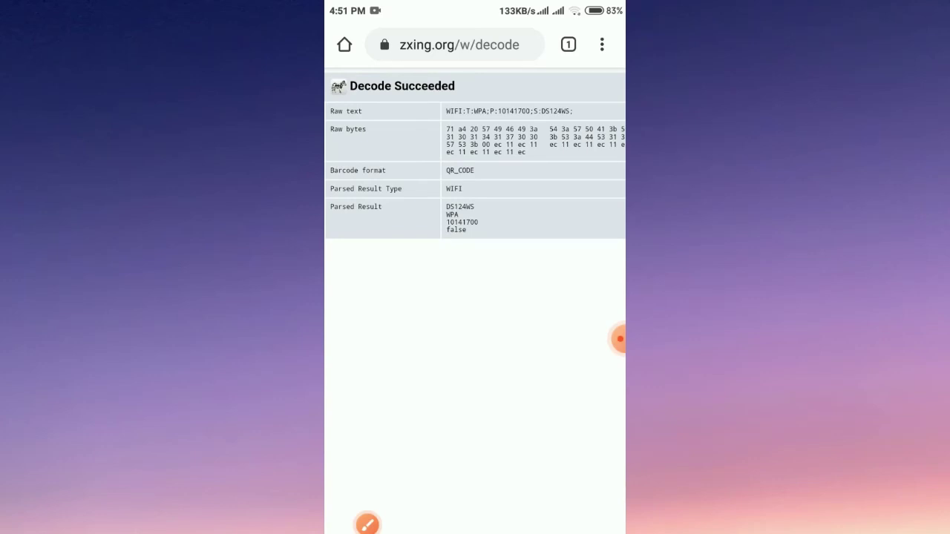
scroll(475, 171, "up", 2)
left_click(367, 524)
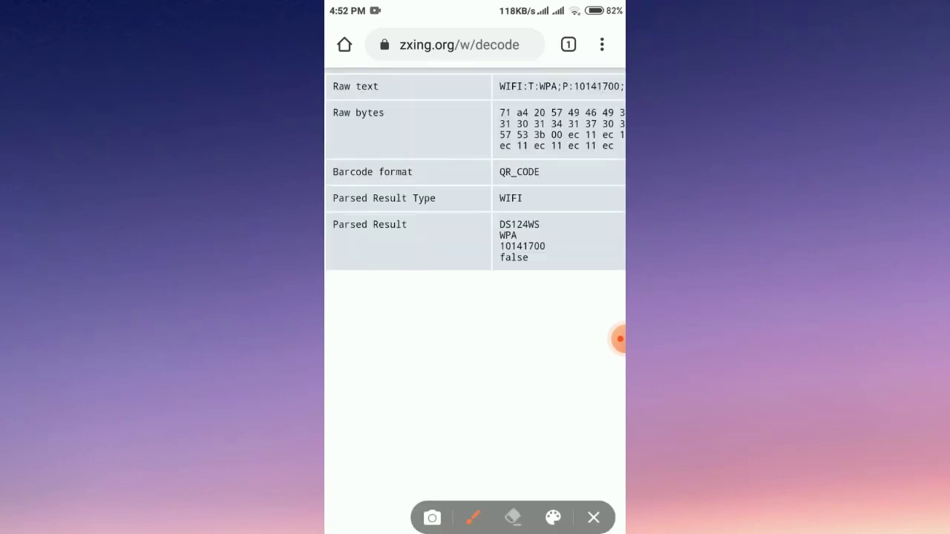
mouse_move(327, 210)
left_mouse_down()
mouse_move(330, 262)
mouse_move(469, 264)
left_mouse_up()
mouse_move(327, 211)
left_mouse_down()
mouse_move(464, 215)
mouse_move(473, 268)
left_mouse_up()
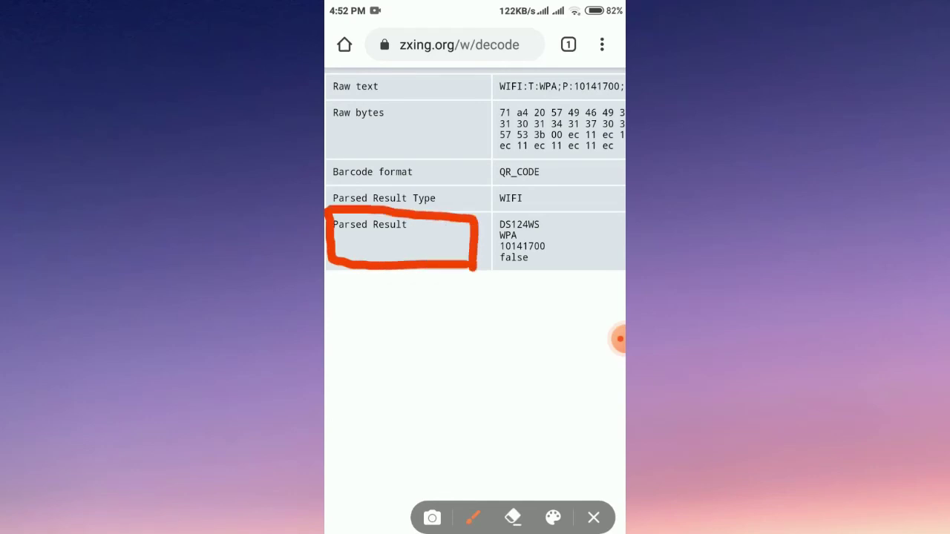
left_click(594, 518)
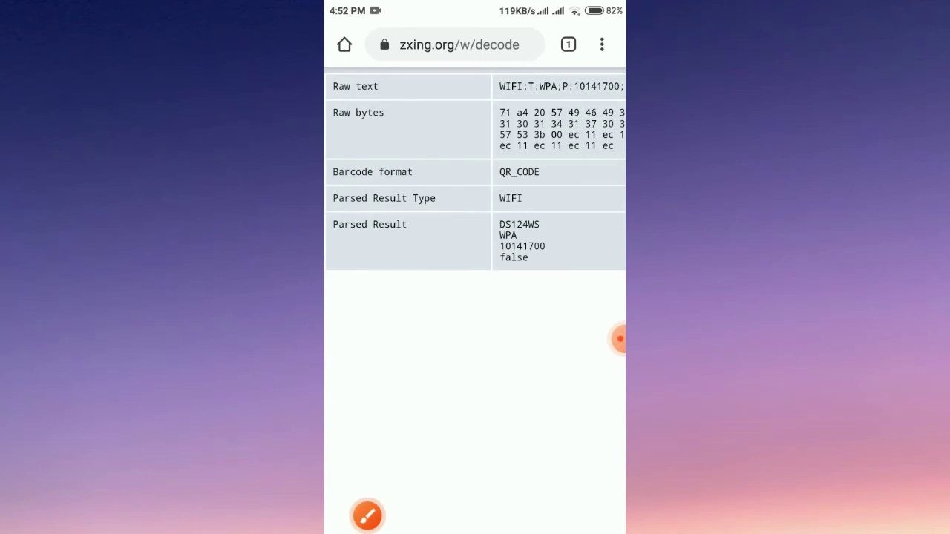
scroll(475, 297, "right", 2)
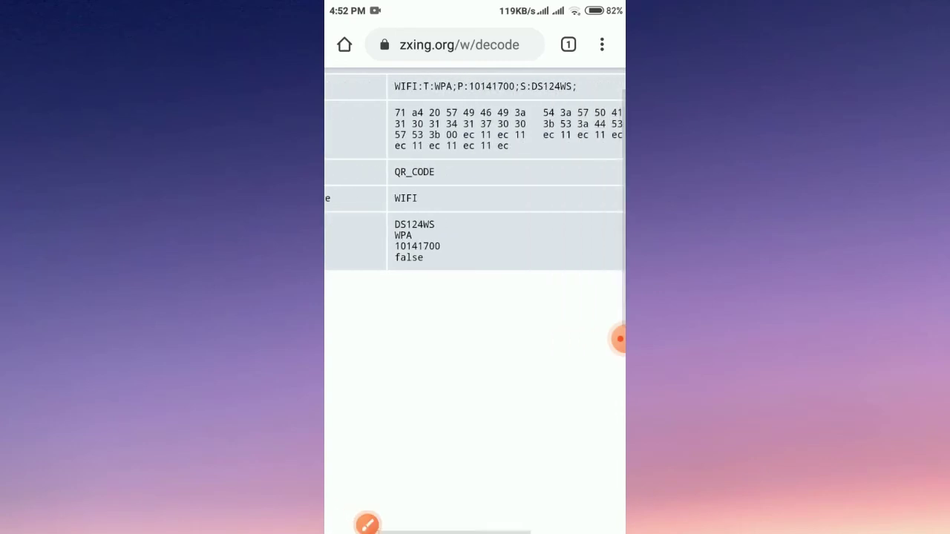
left_click(367, 515)
left_click_drag(494, 223, 534, 223)
mouse_move(500, 251)
left_mouse_down()
mouse_move(533, 251)
mouse_move(507, 249)
left_mouse_up()
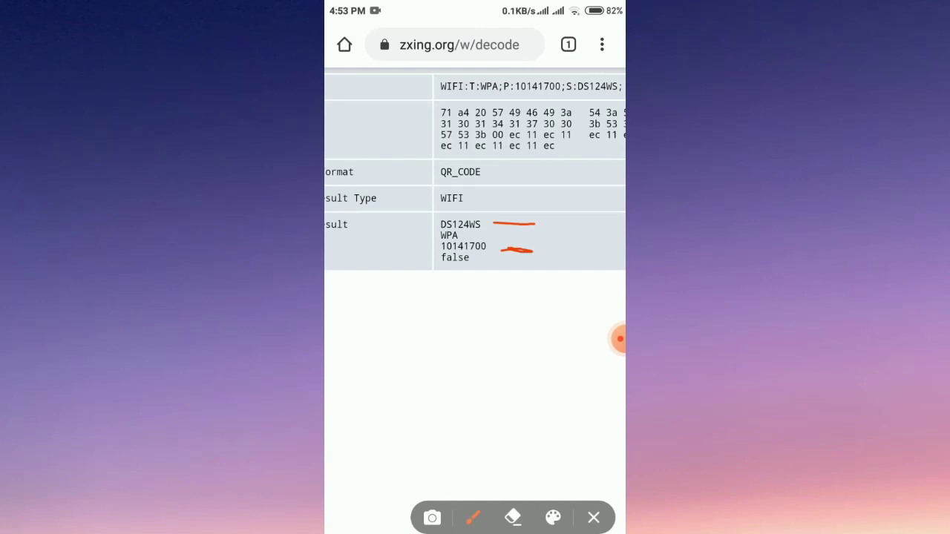
left_click(594, 517)
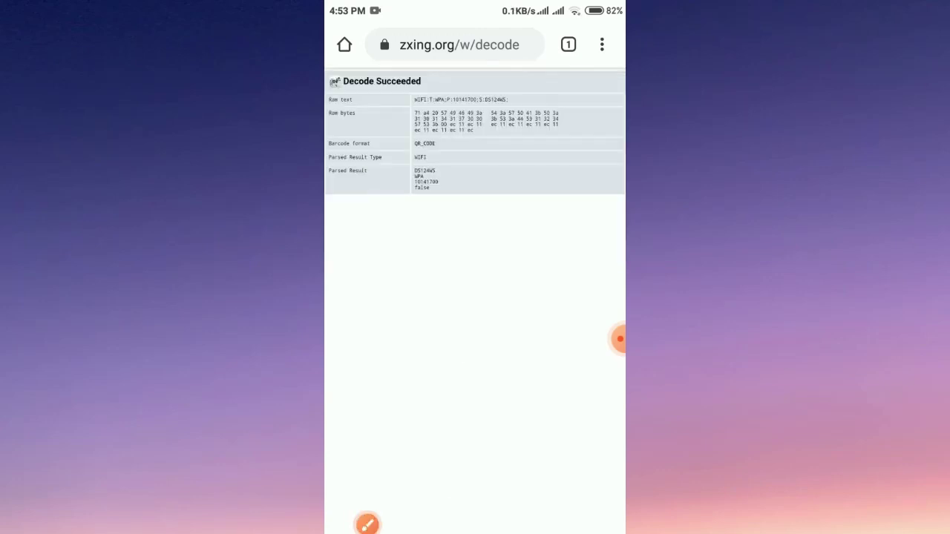